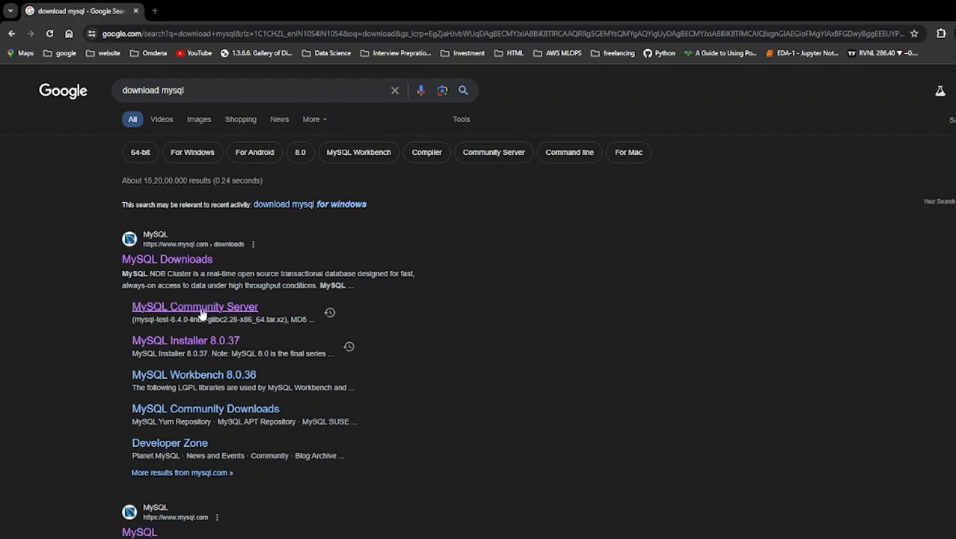
# Open the MySQL Community Server 8.4.0 LTS download page from the Google results
pyautogui.click(206, 313)
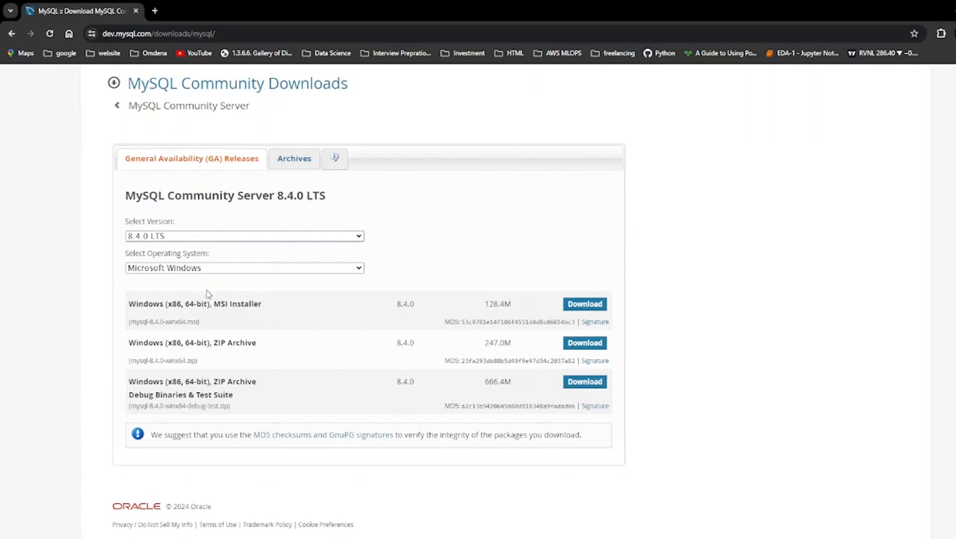
# Download the 296.1M MySQL Installer 8.0.37 without logging in and show it in Downloads
pyautogui.click(180, 236)
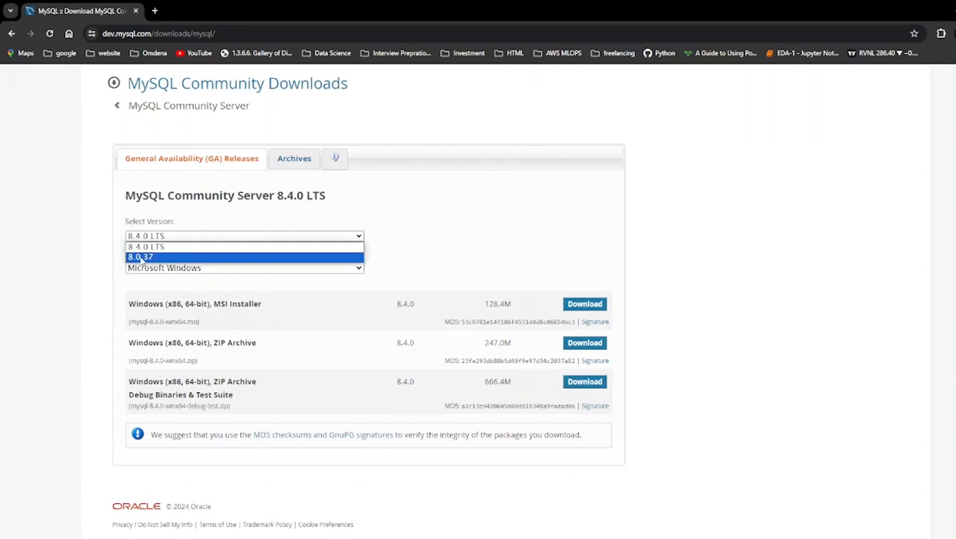
pyautogui.click(148, 258)
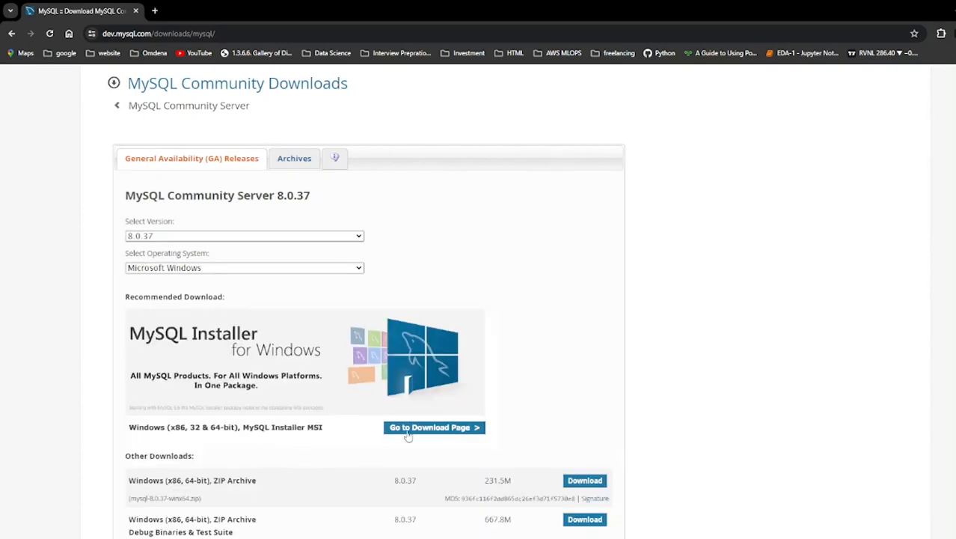
pyautogui.click(422, 428)
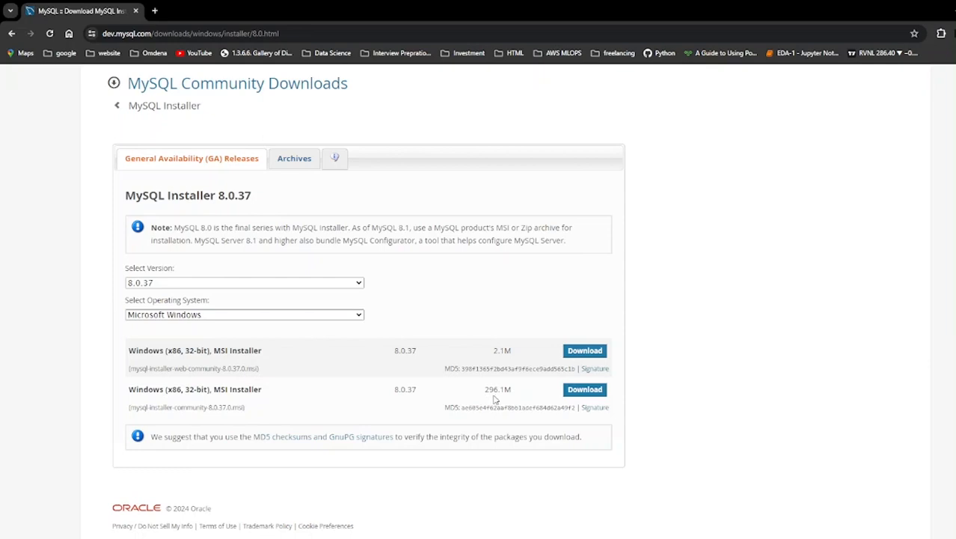
pyautogui.click(582, 393)
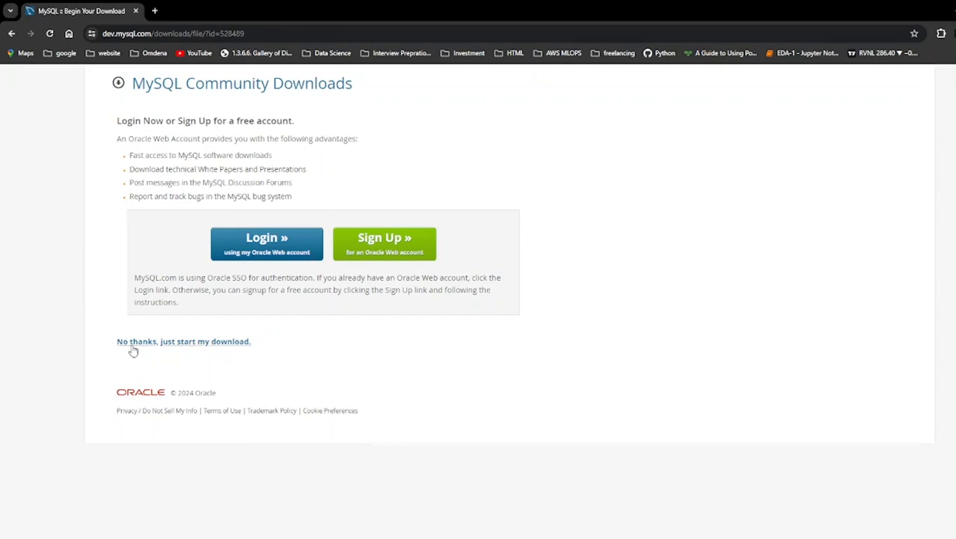
pyautogui.click(216, 347)
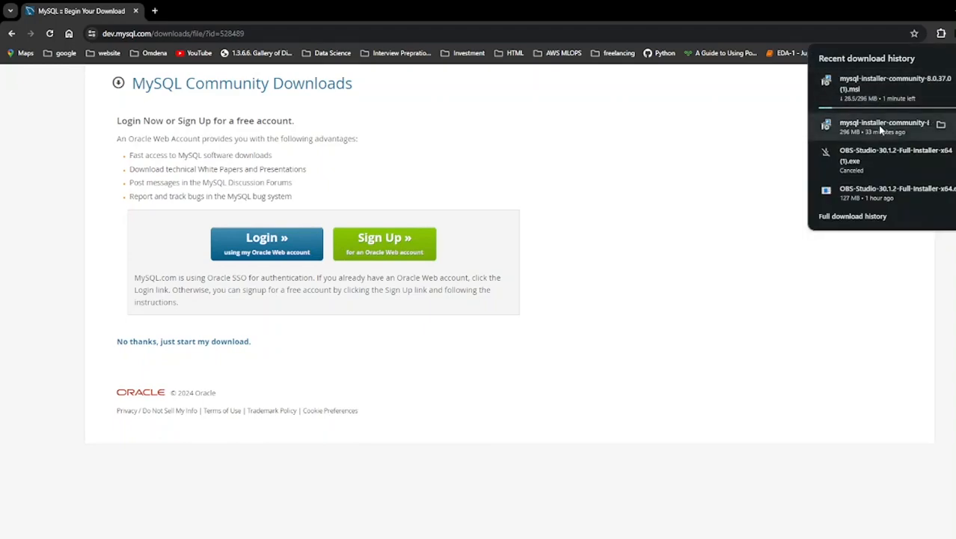
pyautogui.click(183, 538)
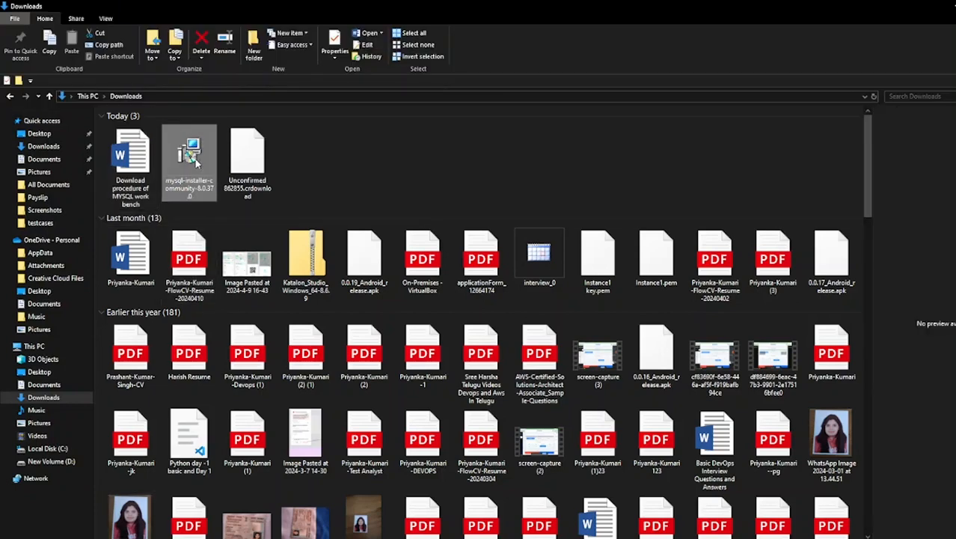
# Launch mysql-installer-community-8.0.37.0 from Downloads, then close File Explorer and Chrome
pyautogui.click(195, 162)
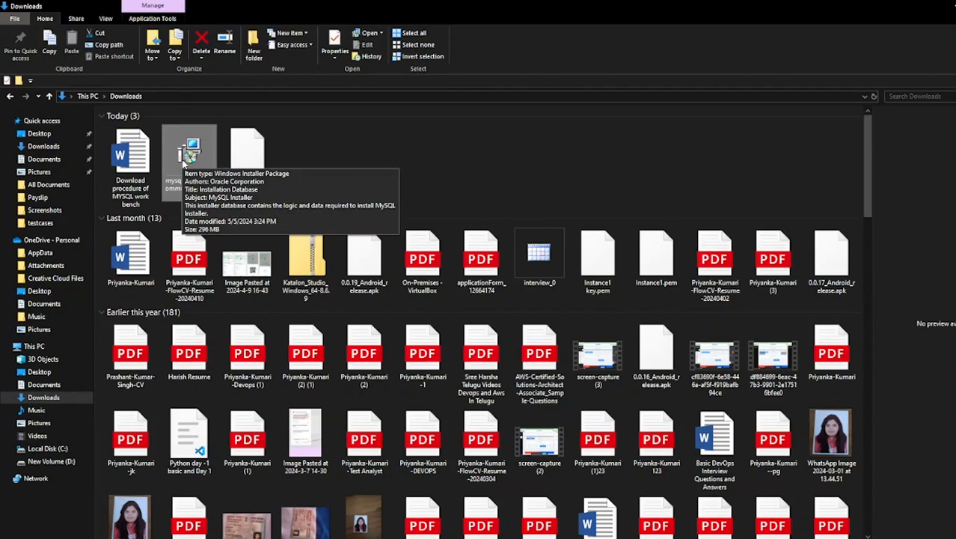
pyautogui.doubleClick(186, 163)
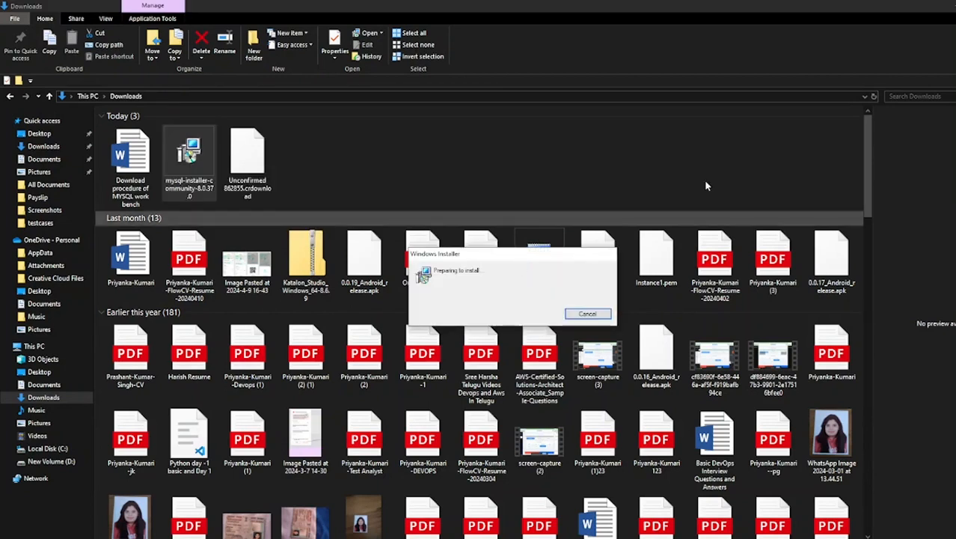
pyautogui.click(948, 6)
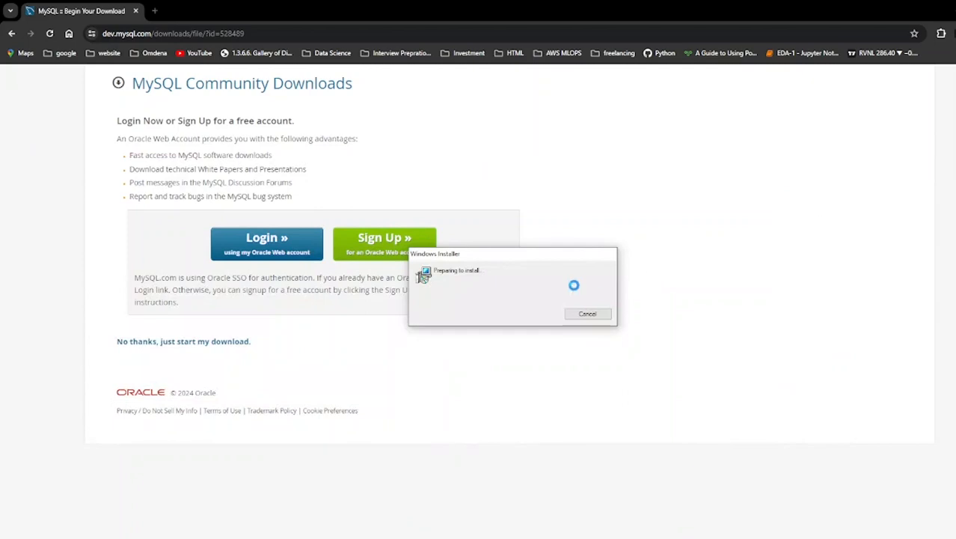
pyautogui.click(154, 11)
pyautogui.click(138, 13)
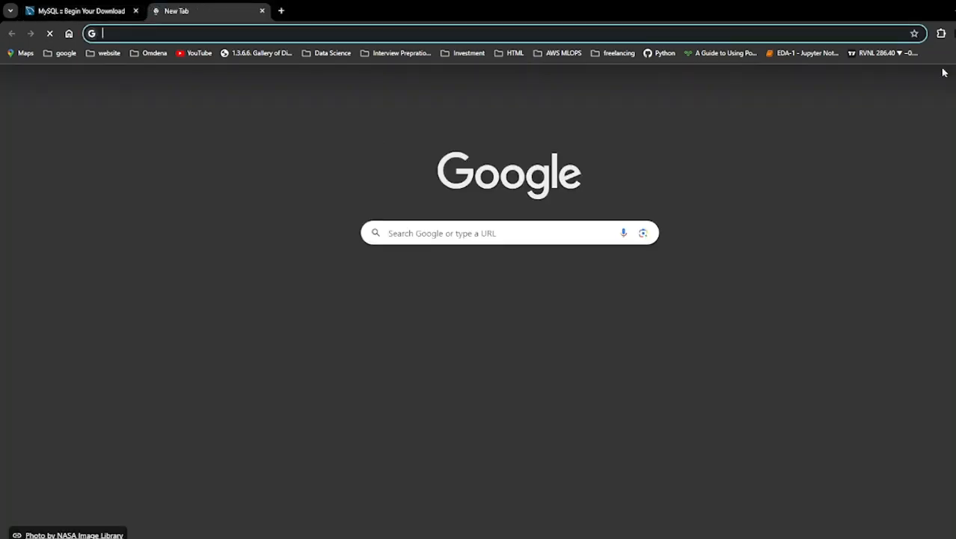
pyautogui.click(955, 9)
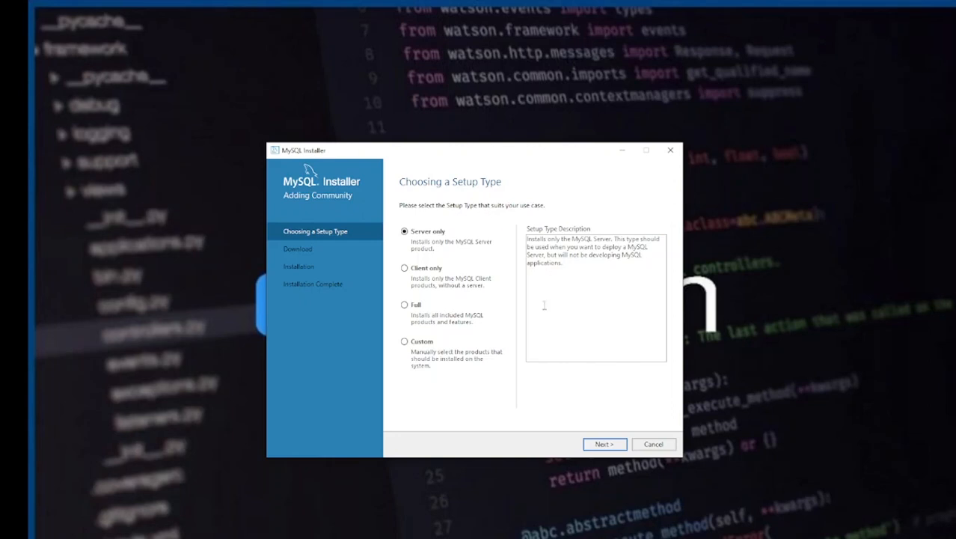
# Install all six products with the Full setup type, including Server 8.0.37 and Workbench 8.0.36
pyautogui.click(406, 305)
pyautogui.click(602, 444)
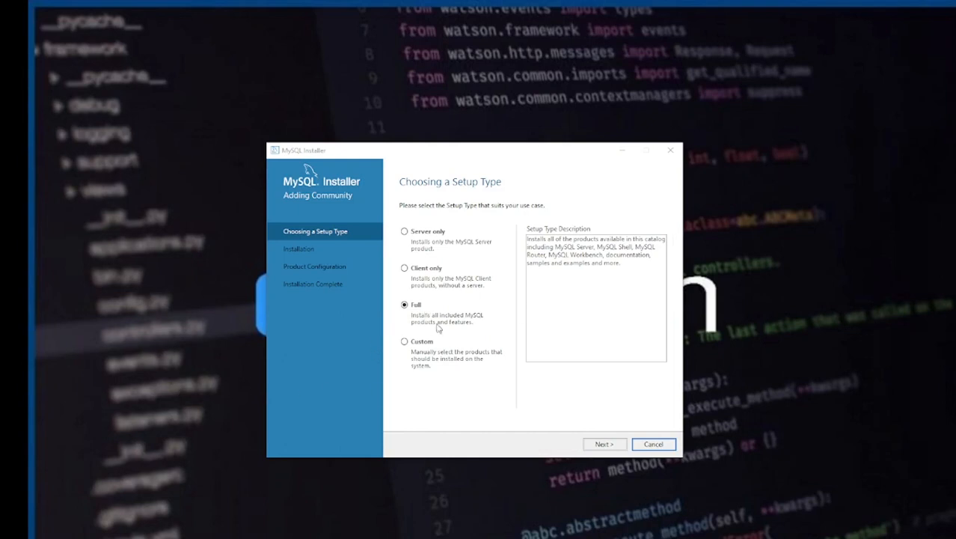
pyautogui.click(600, 446)
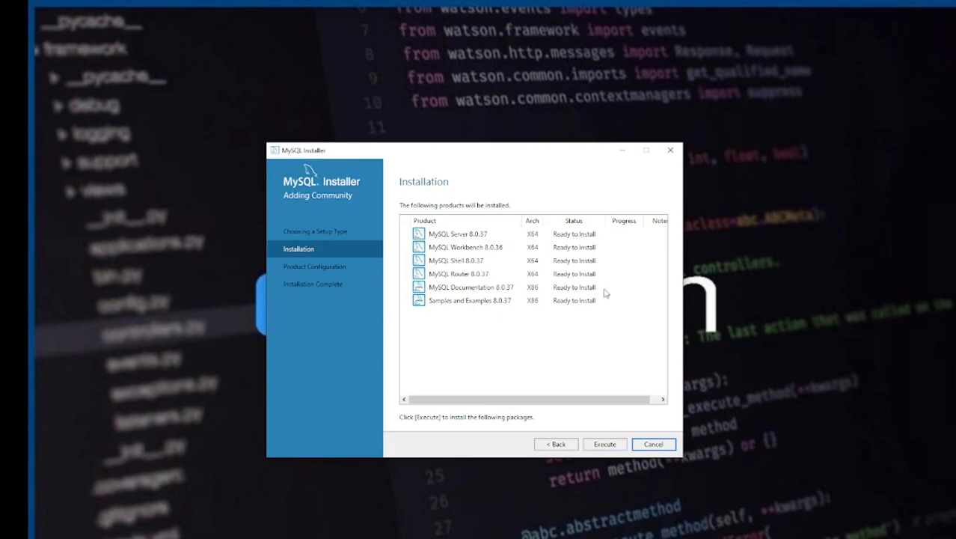
pyautogui.click(604, 449)
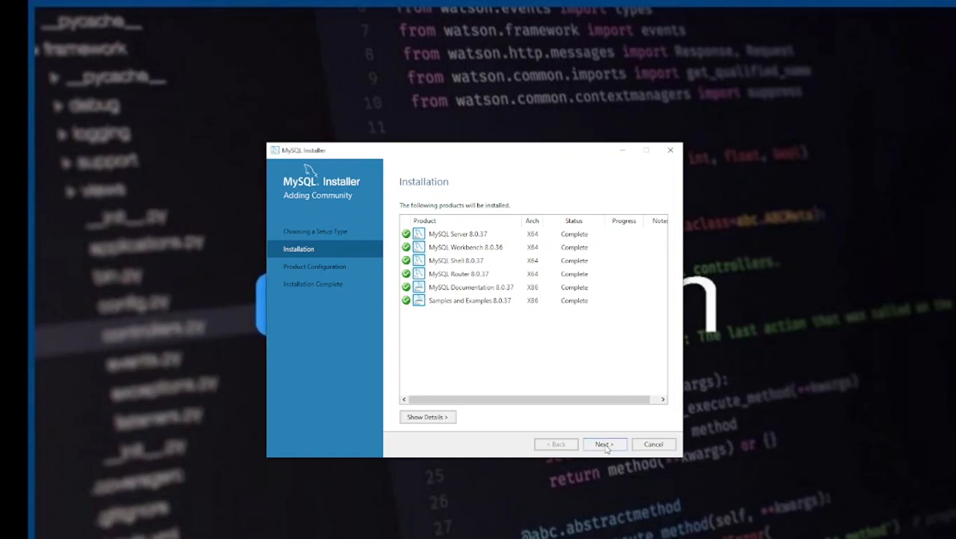
pyautogui.click(604, 444)
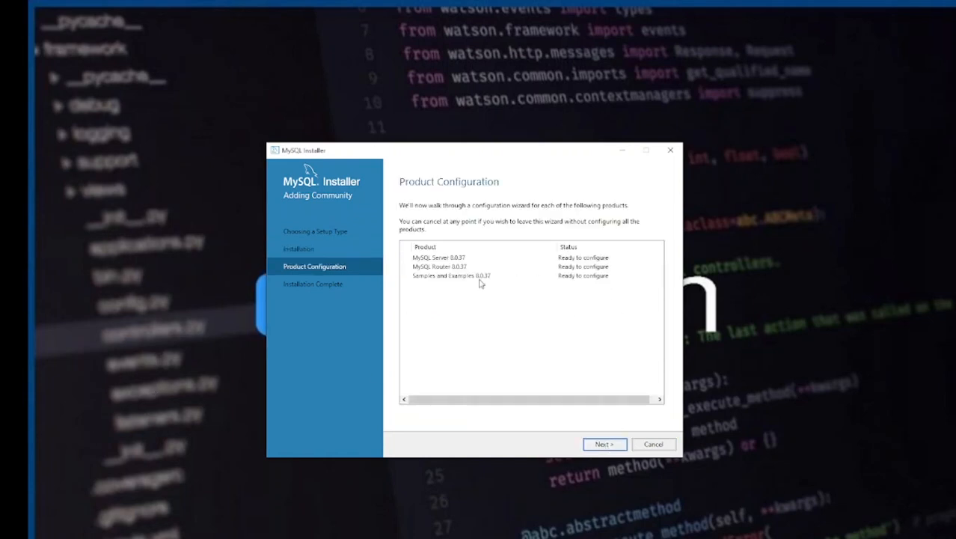
# Keep Development Computer on port 3306 and strong password authentication, reaching Accounts and Roles
pyautogui.click(600, 445)
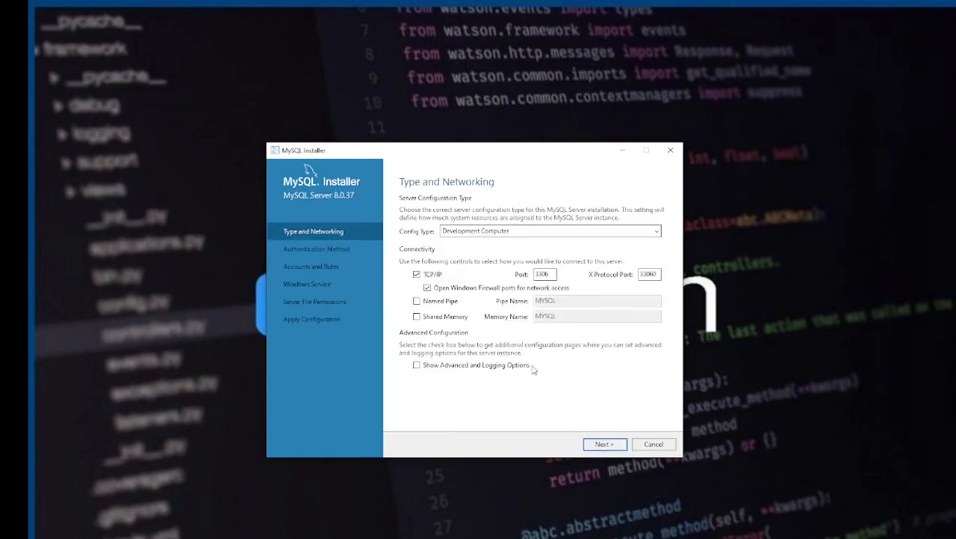
pyautogui.click(599, 445)
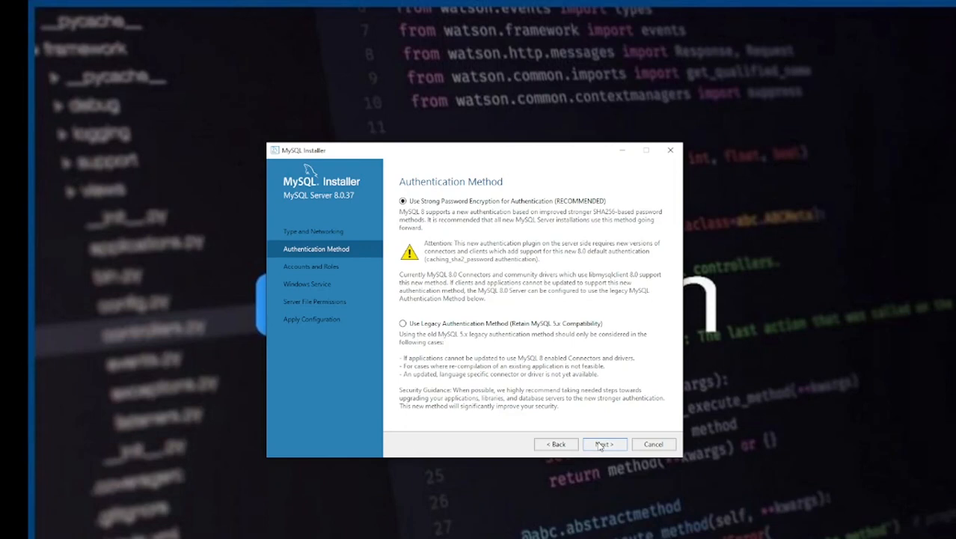
pyautogui.click(603, 445)
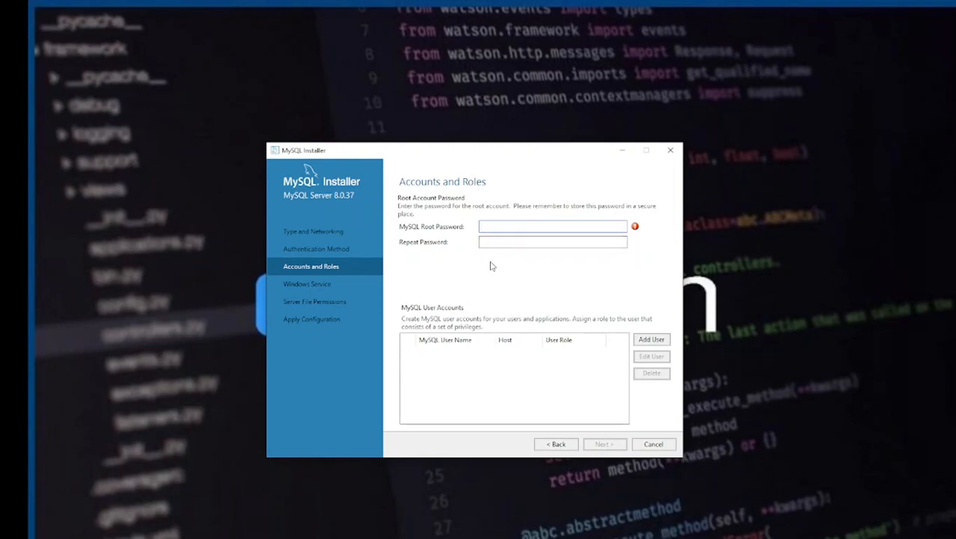
# Enter and repeat the root account password
pyautogui.write('r')
pyautogui.click(522, 239)
pyautogui.write('ro')
# Add a localhost DB Admin user with a non-reserved user name and password
pyautogui.click(651, 339)
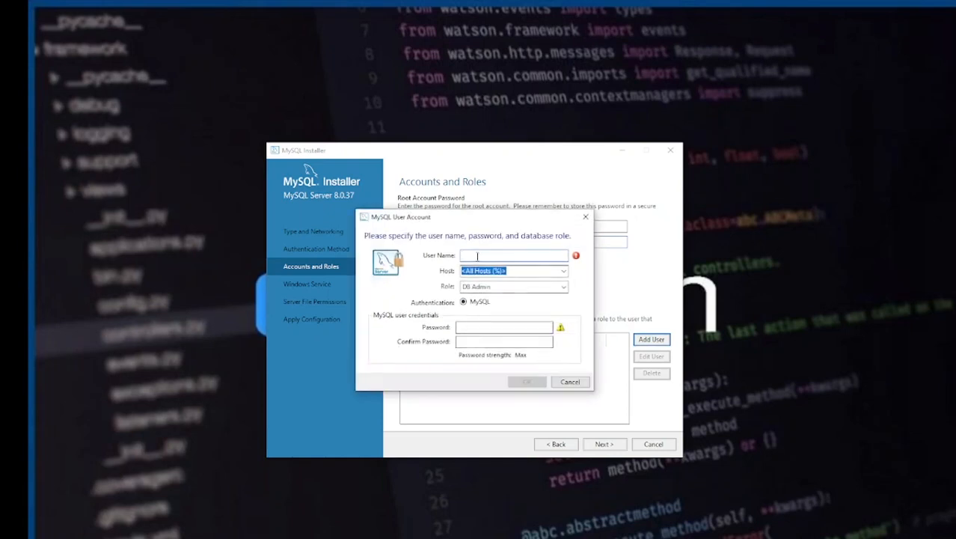
pyautogui.click(564, 271)
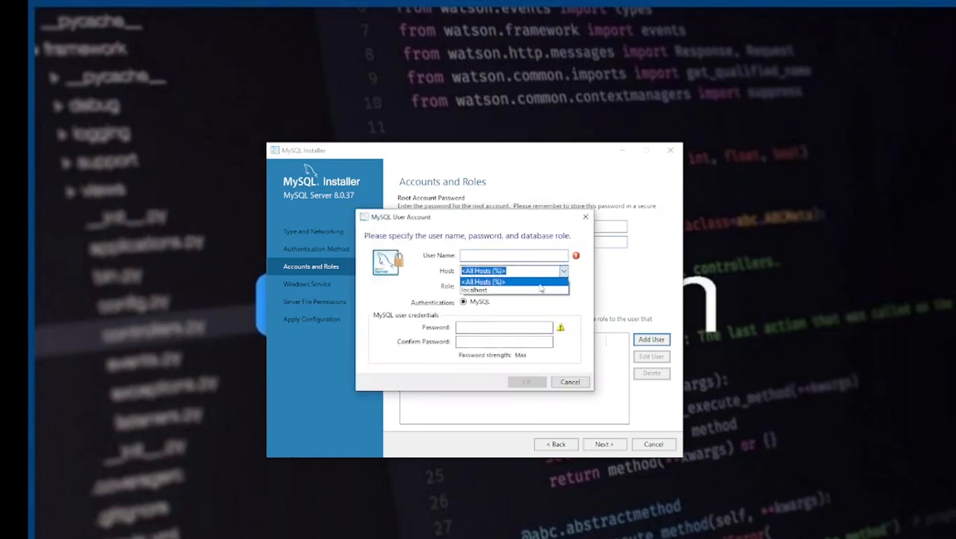
pyautogui.click(479, 290)
pyautogui.click(475, 255)
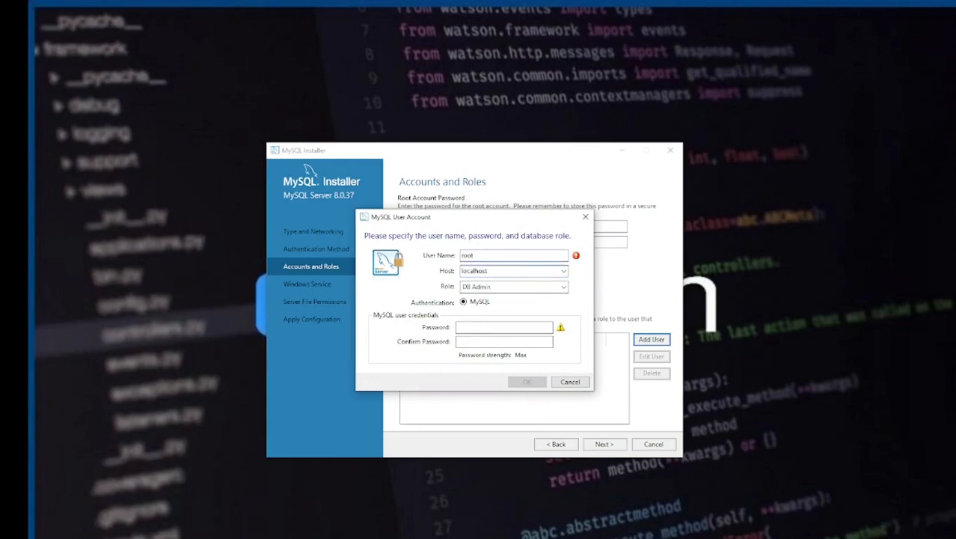
pyautogui.click(463, 327)
pyautogui.write('r')
pyautogui.press('Tab')
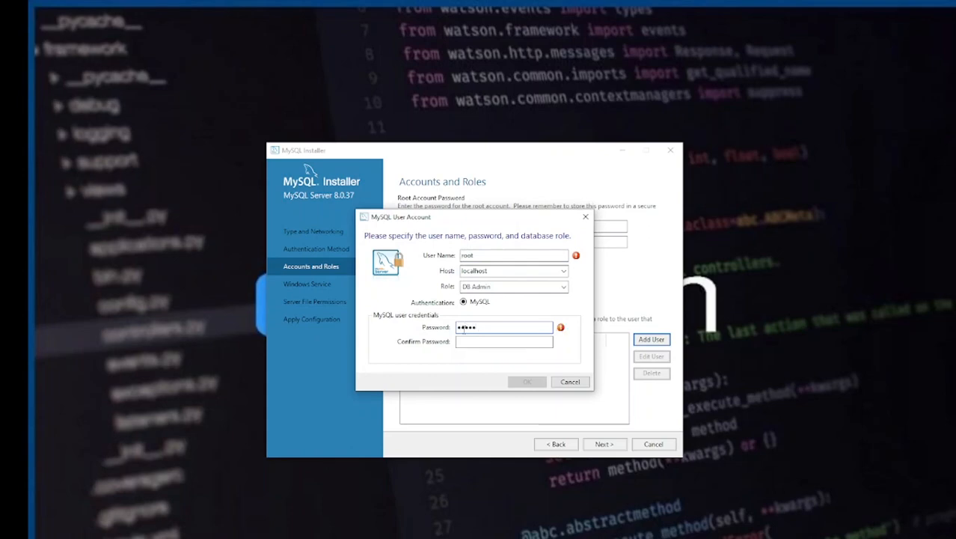
pyautogui.write('ro')
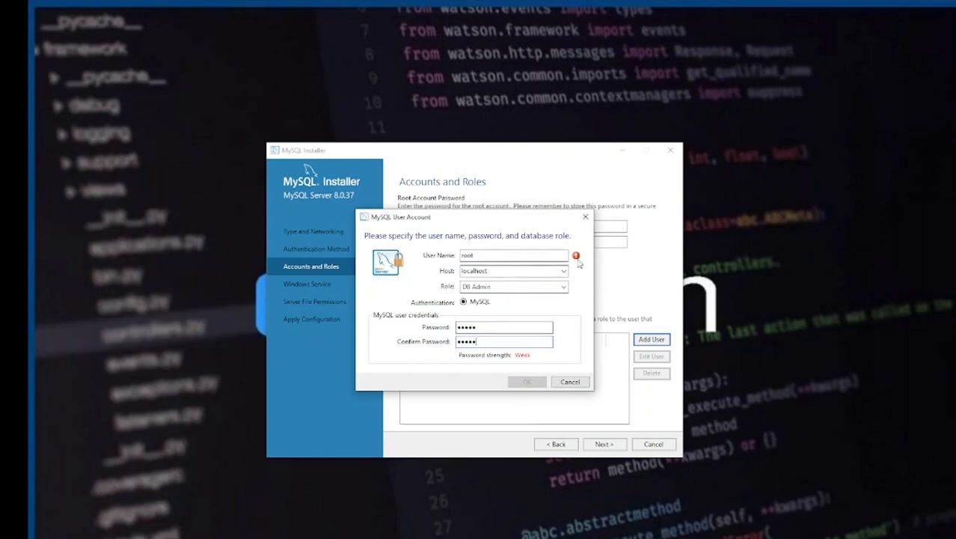
pyautogui.moveTo(577, 259)
pyautogui.moveTo(475, 255); pyautogui.dragTo(451, 262)
pyautogui.press('BackSpace')
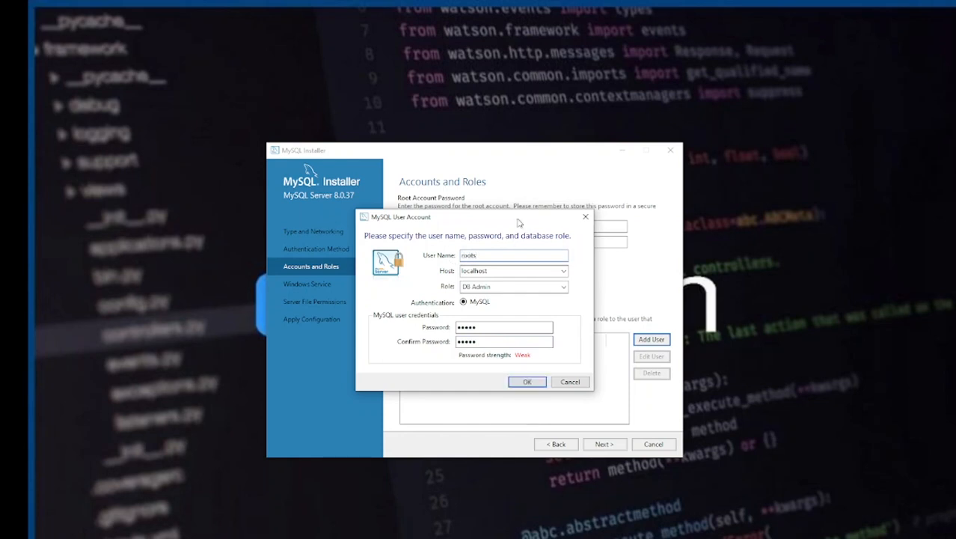
pyautogui.click(527, 382)
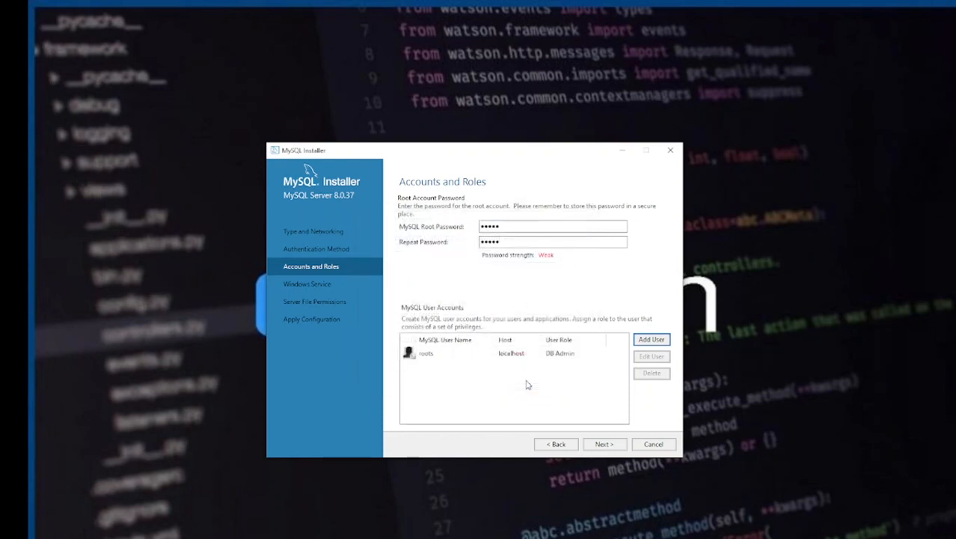
pyautogui.click(602, 444)
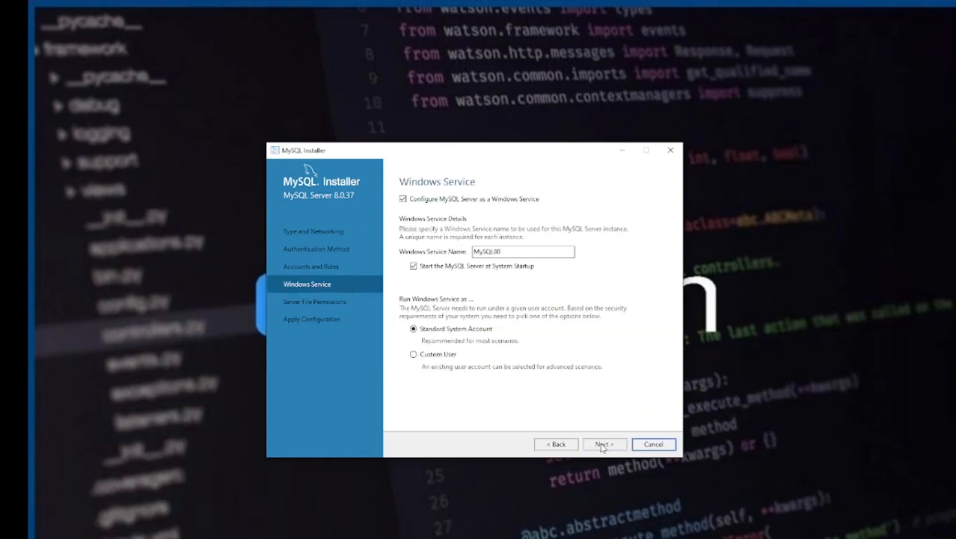
# Keep the MySQL80 service and file permission defaults, then apply the server configuration
pyautogui.click(602, 445)
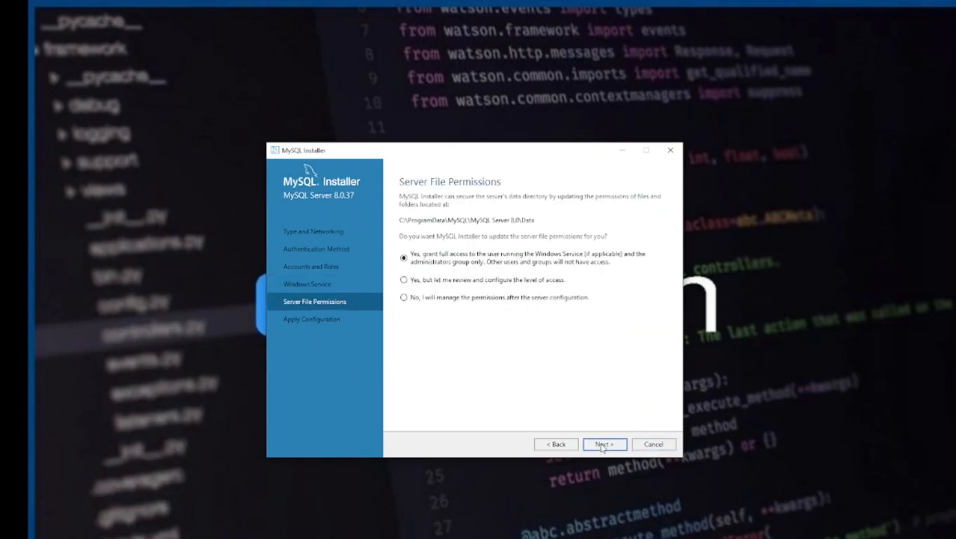
pyautogui.click(603, 444)
pyautogui.click(603, 444)
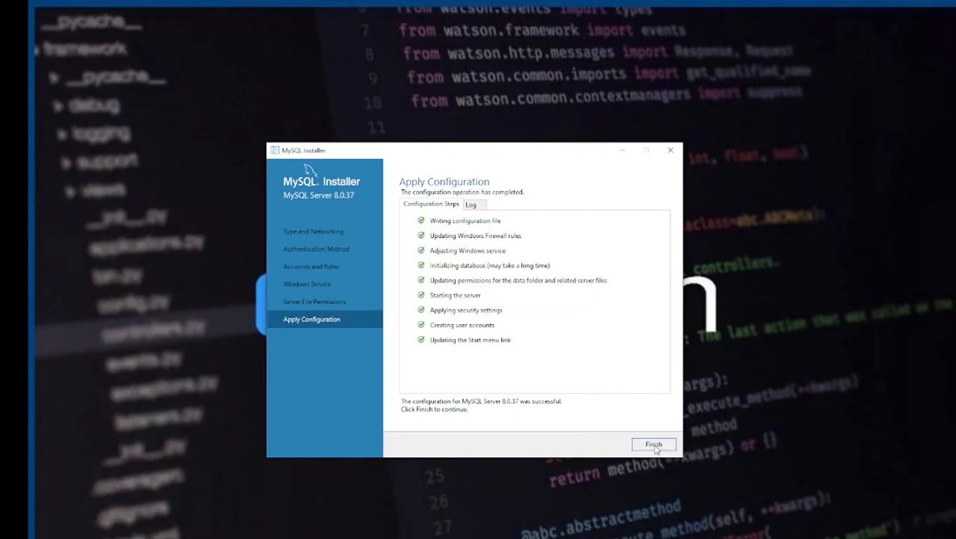
pyautogui.click(654, 445)
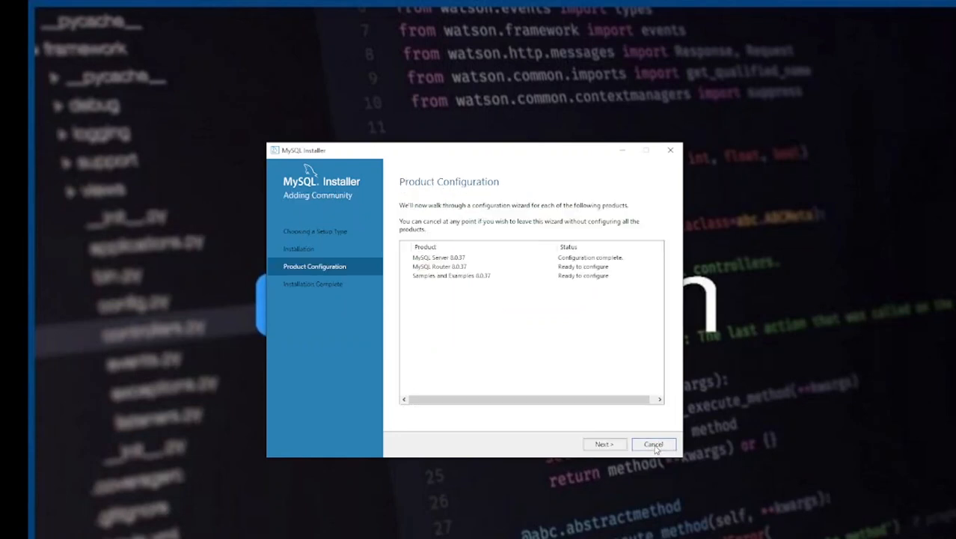
# Skip MySQL Router 8.0.37 configuration as not needed and move on to Samples and Examples
pyautogui.click(603, 445)
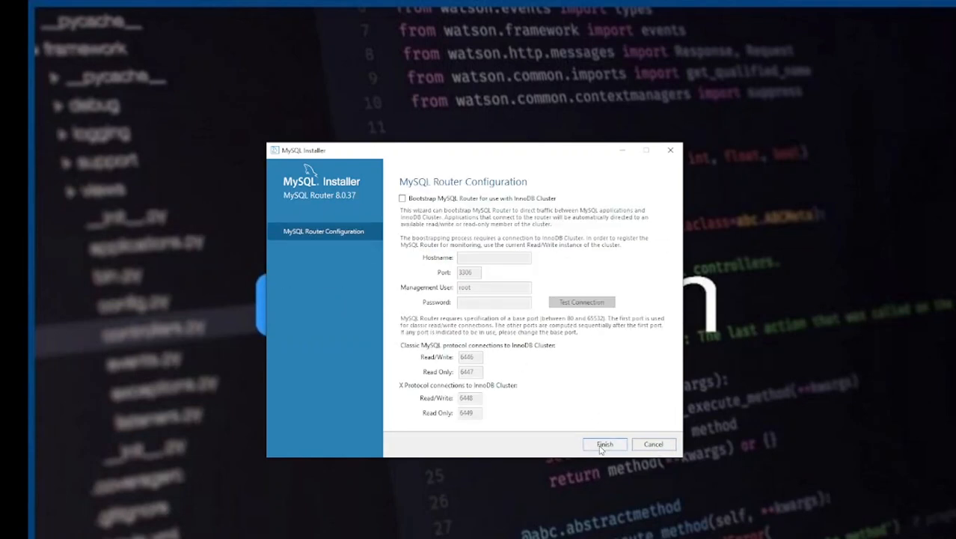
pyautogui.click(603, 444)
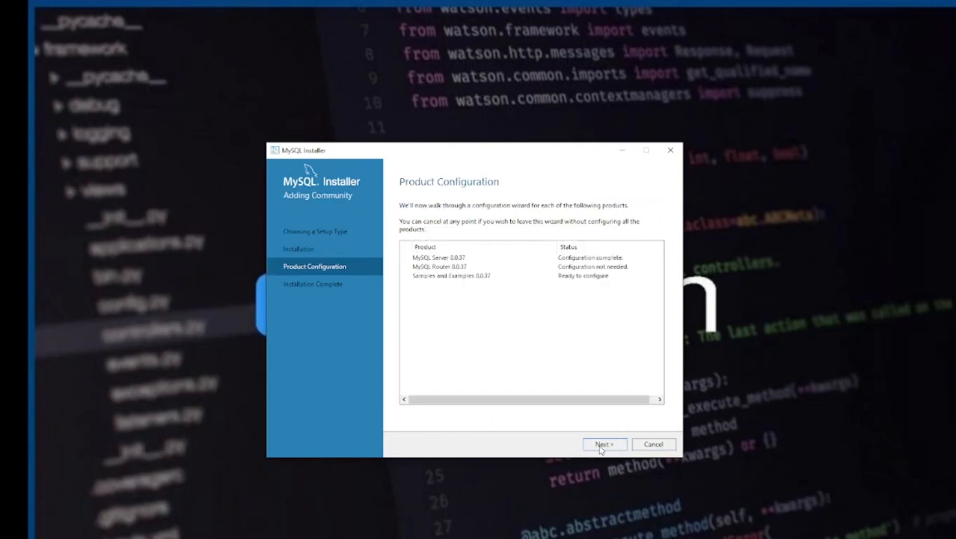
pyautogui.click(603, 445)
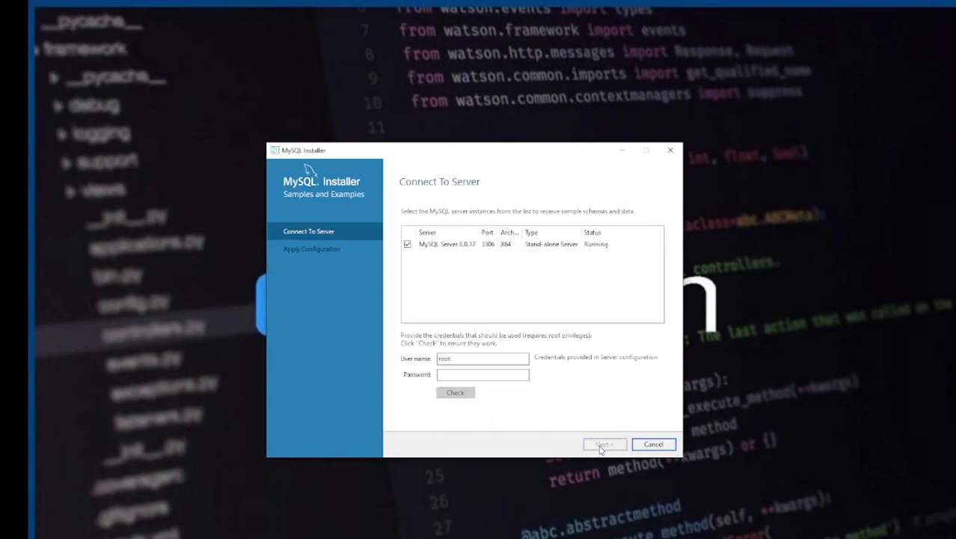
# Verify the root credentials and apply the Samples and Examples 8.0.37 configuration
pyautogui.click(445, 375)
pyautogui.write('ro')
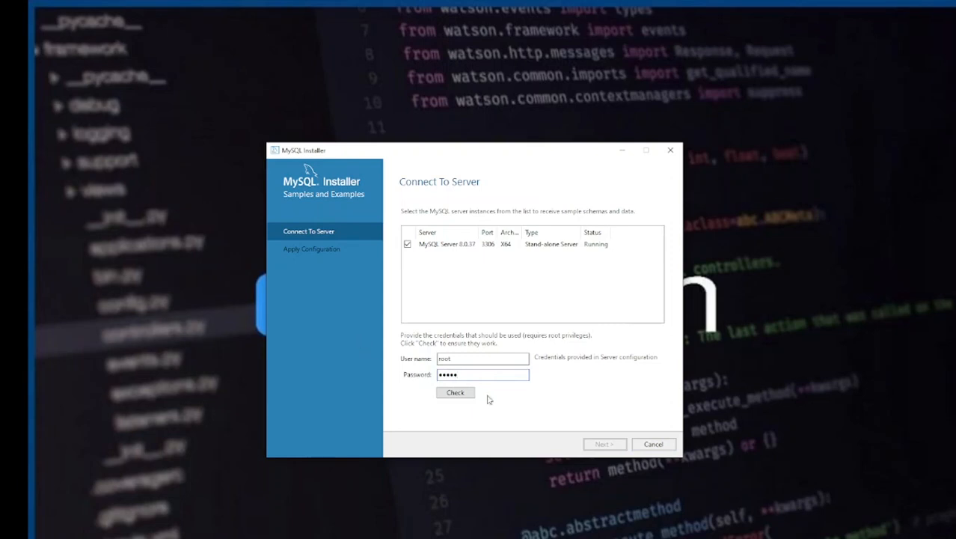
pyautogui.click(461, 395)
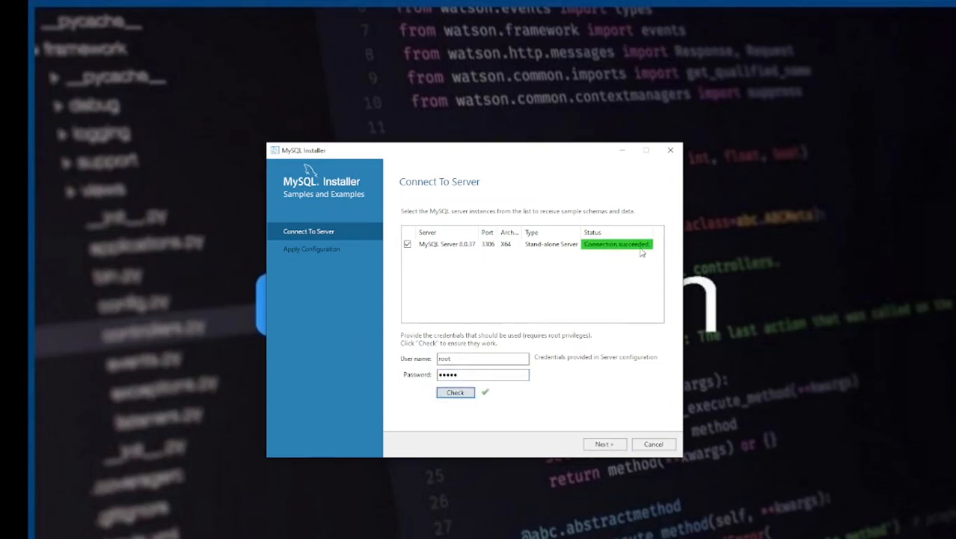
pyautogui.click(600, 446)
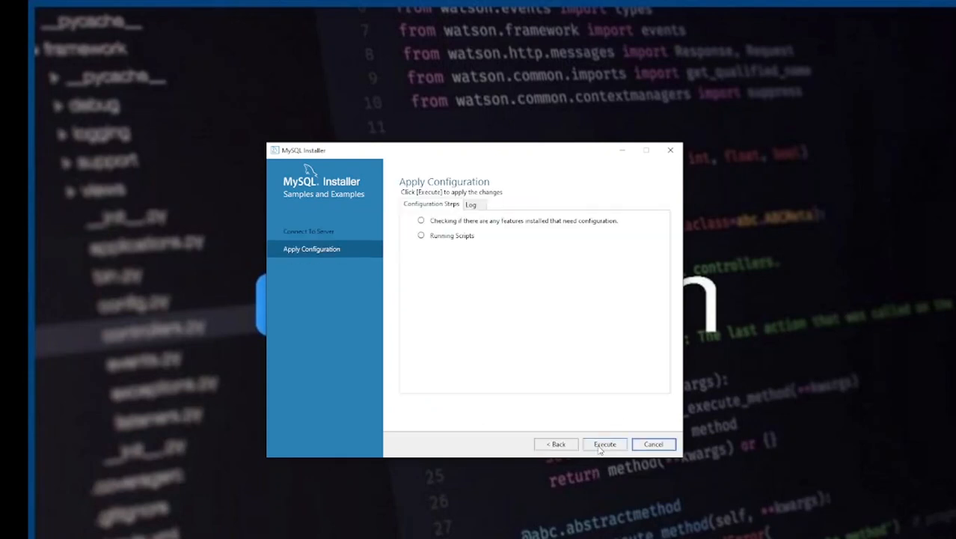
pyautogui.click(599, 446)
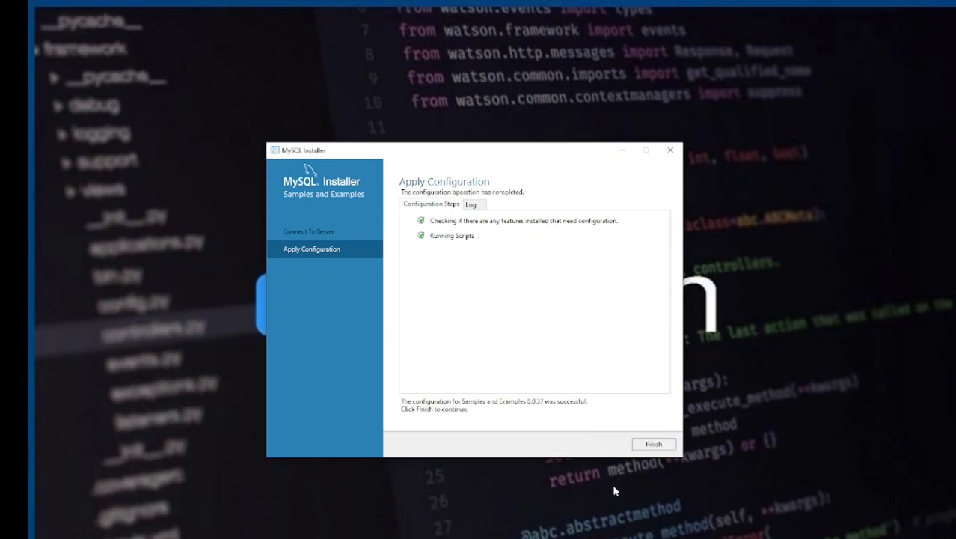
pyautogui.click(652, 445)
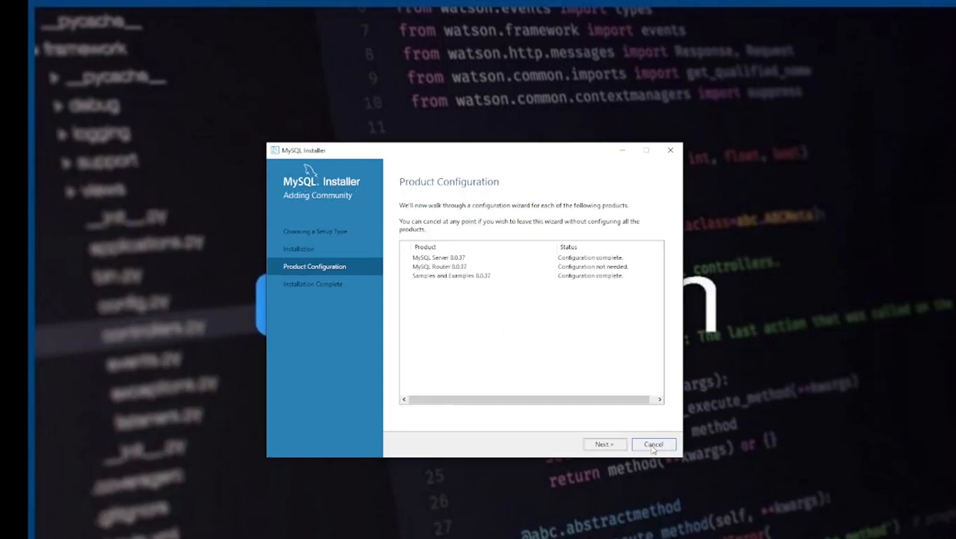
# Finish the installation with both start-after-setup options left checked, launching MySQL Shell
pyautogui.click(604, 445)
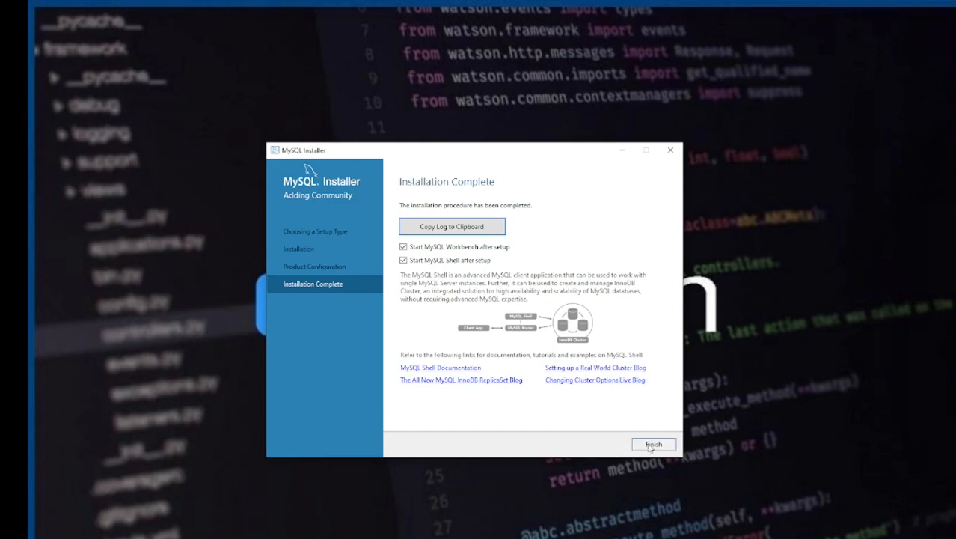
pyautogui.click(649, 449)
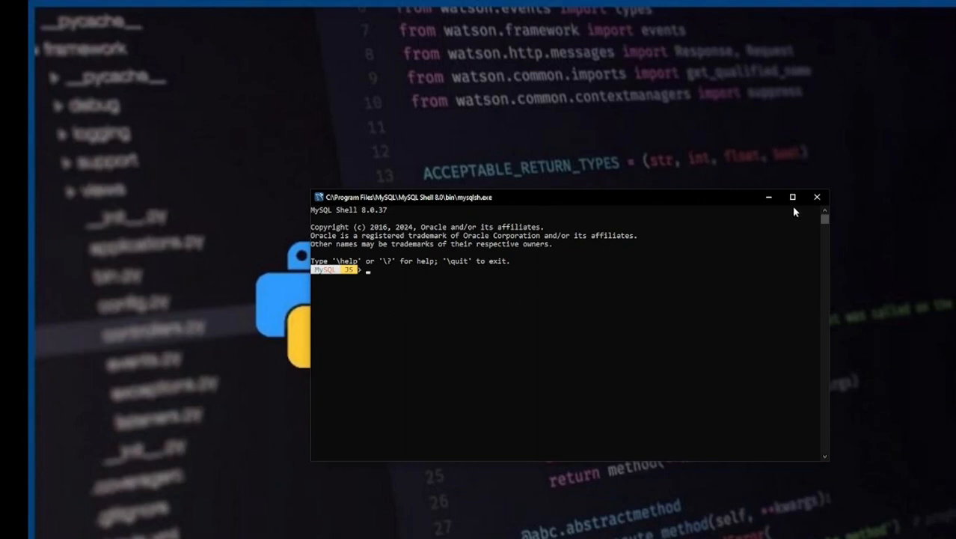
# Close the MySQL Shell 8.0.37 console to reveal the Workbench welcome screen
pyautogui.click(817, 197)
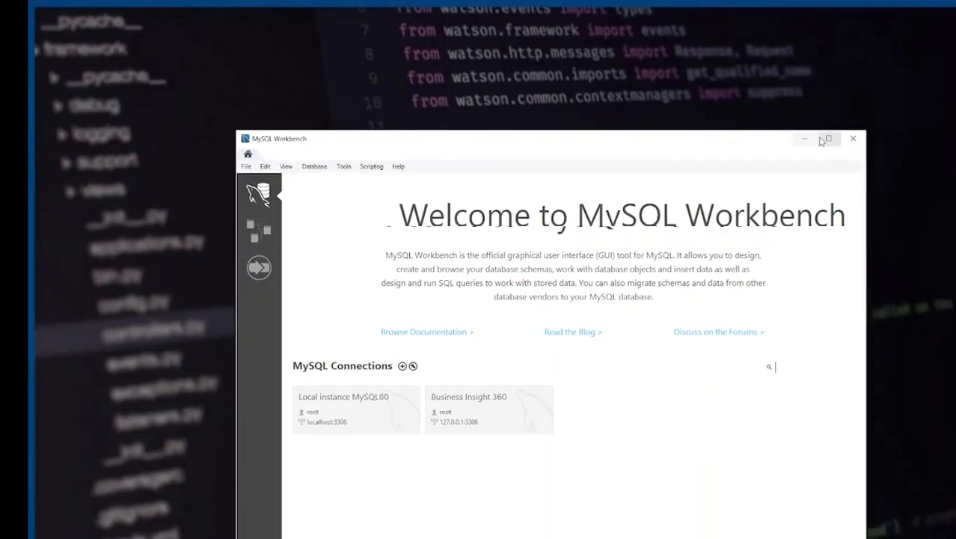
# Maximize Workbench and connect to Local instance MySQL80 with the root password
pyautogui.click(826, 140)
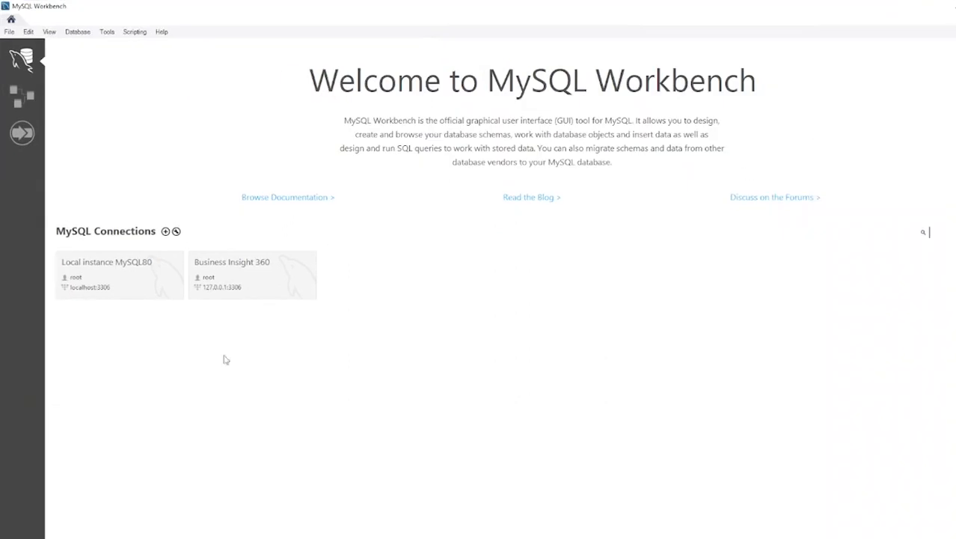
pyautogui.click(109, 278)
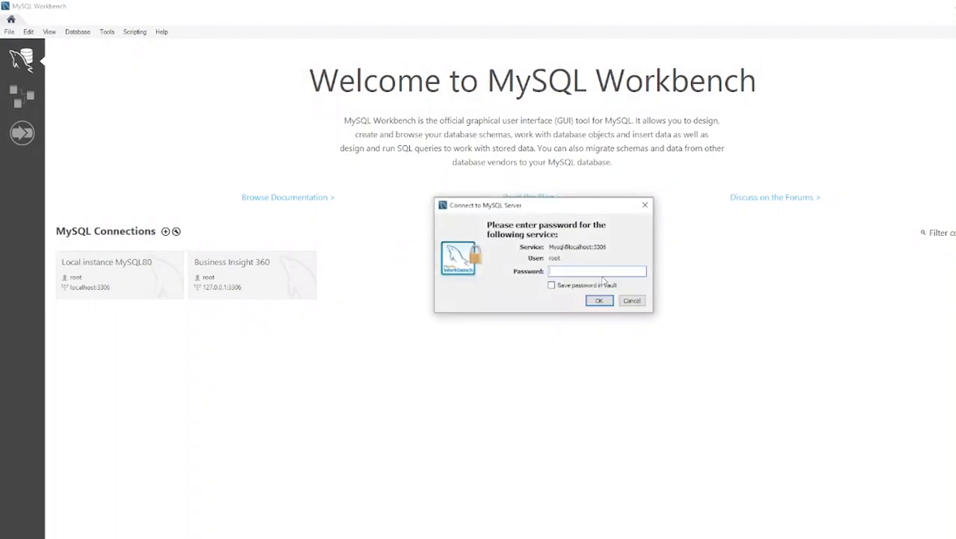
pyautogui.write('*')
pyautogui.click(599, 301)
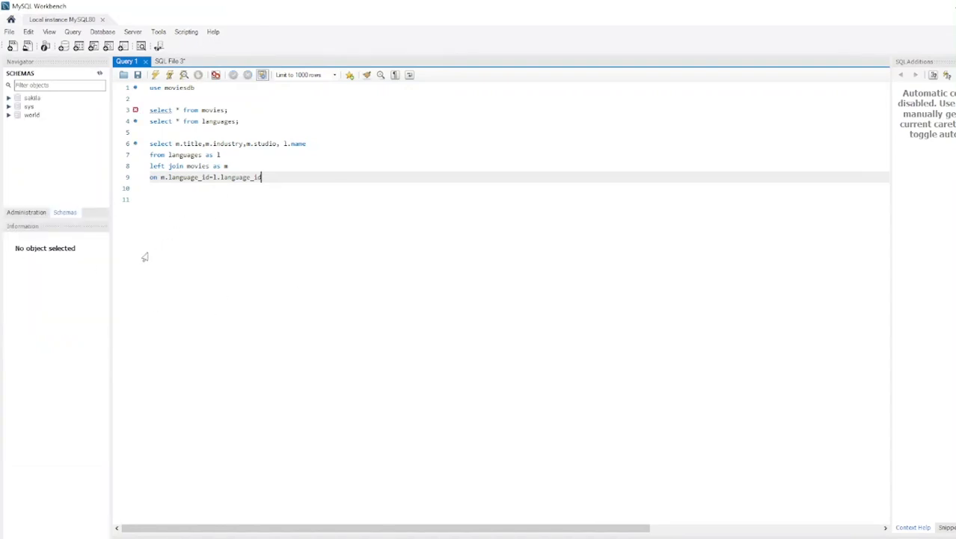
# Delete the old moviesdb select and join queries from the Query 1 editor
pyautogui.moveTo(278, 179); pyautogui.dragTo(139, 91)
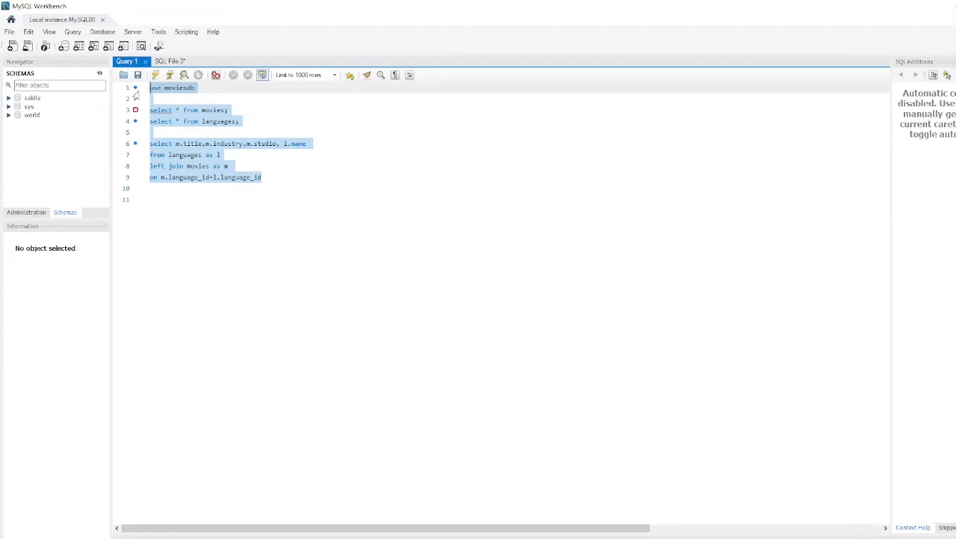
pyautogui.press('Delete')
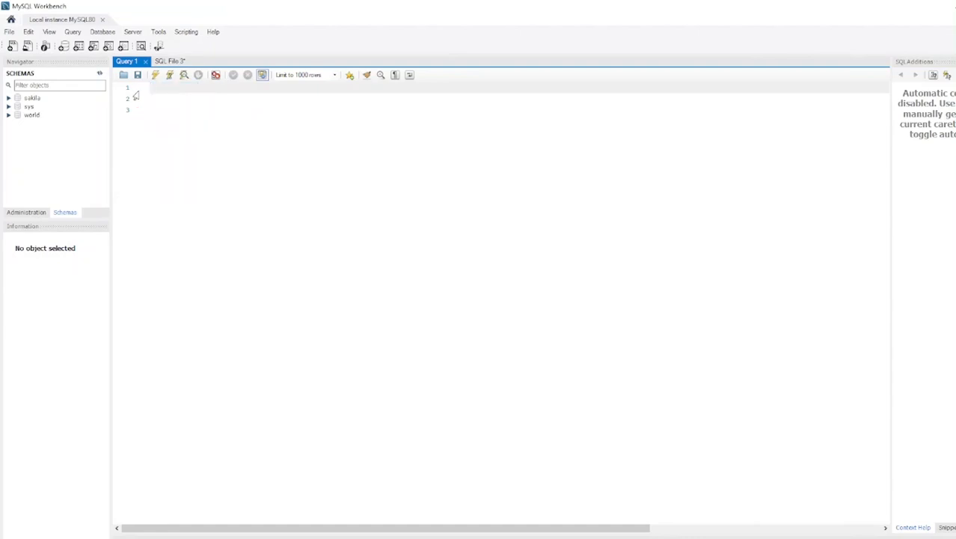
pyautogui.click(100, 74)
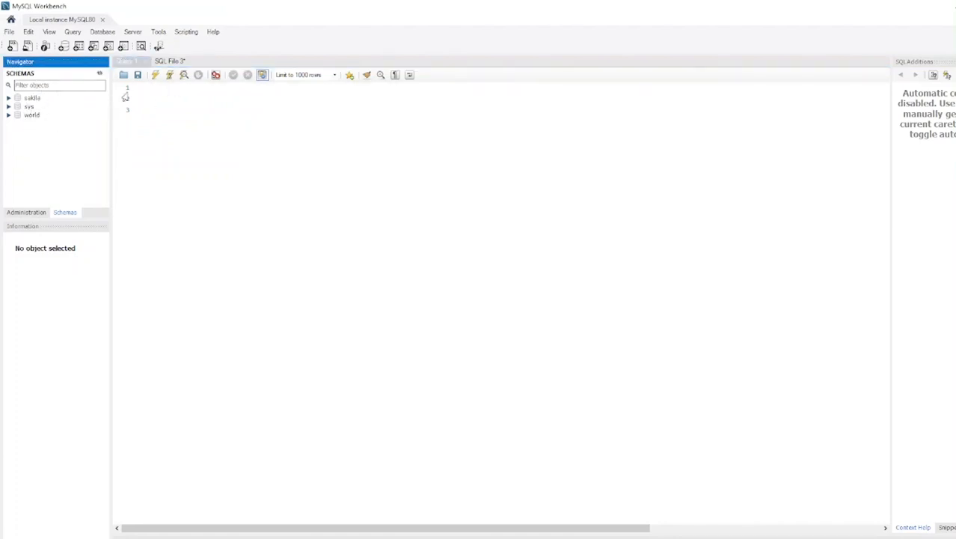
# Run 'use sakila;' to make sakila the default schema, then type 'Show tables' below it
pyautogui.click(157, 93)
pyautogui.write('us')
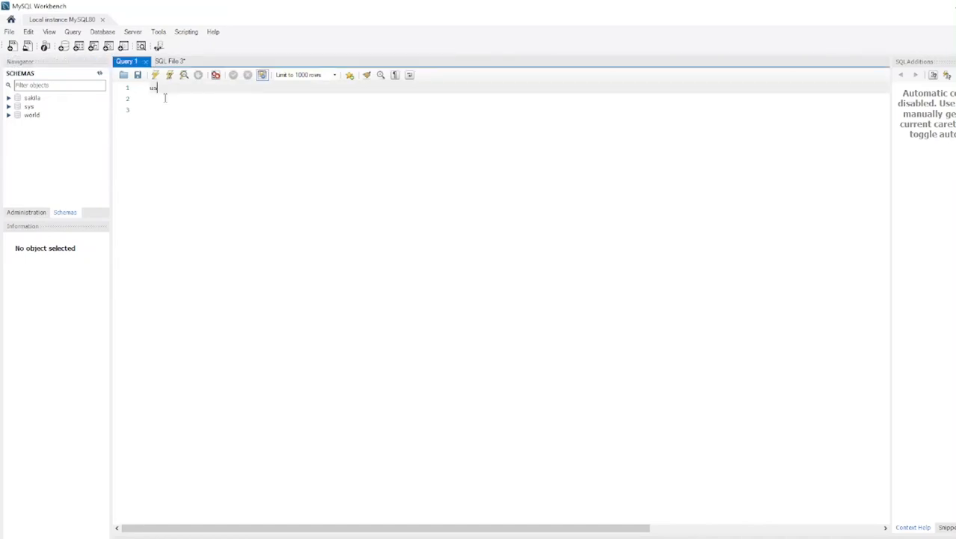
pyautogui.write('e sakila;')
pyautogui.moveTo(193, 89); pyautogui.dragTo(148, 86)
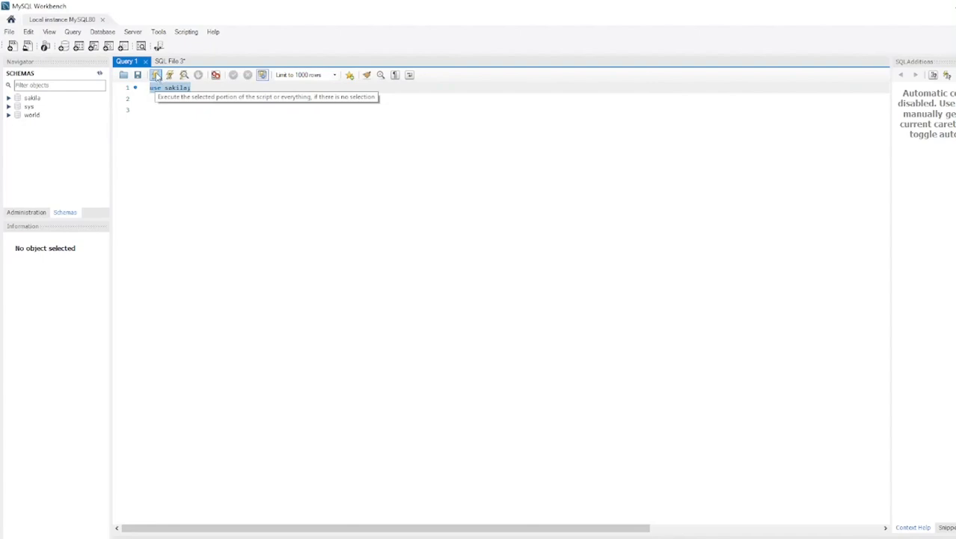
pyautogui.click(156, 75)
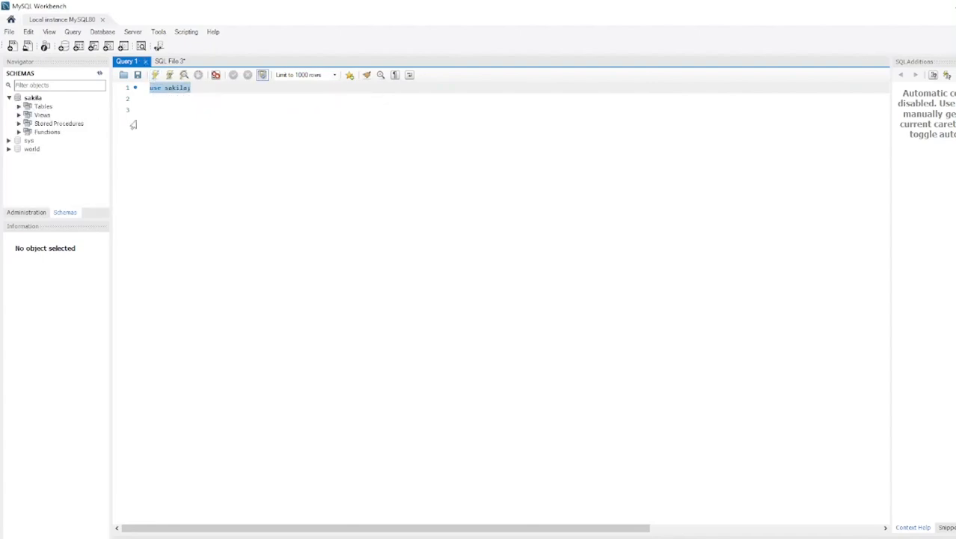
pyautogui.click(209, 89)
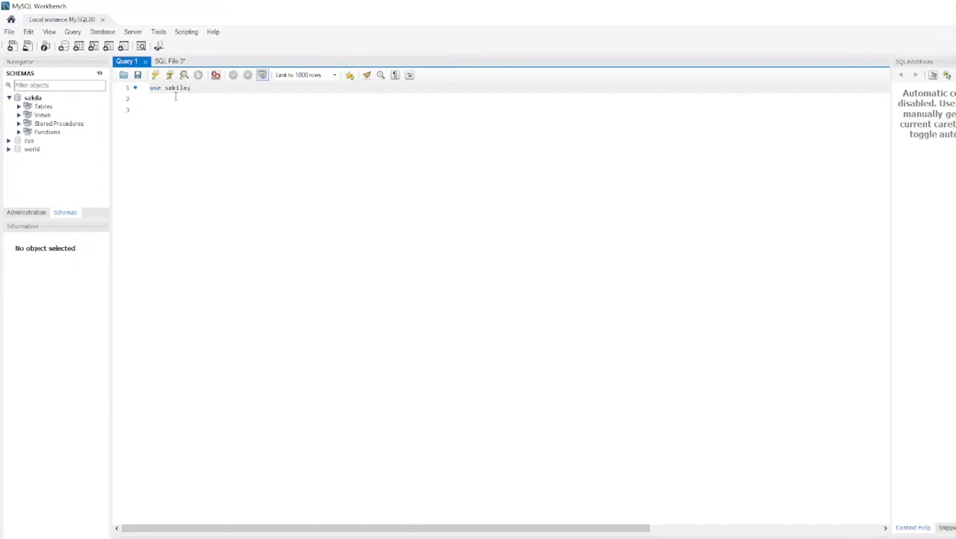
pyautogui.press('Return')
pyautogui.press('Return')
pyautogui.write('Show tables')
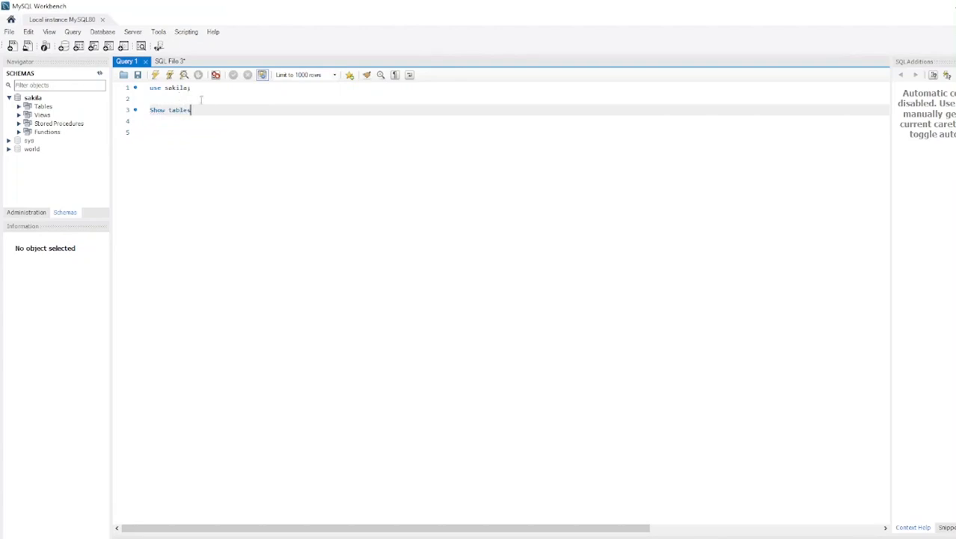
# Run 'Show tables' and expand sakila's Tables list in the Navigator
pyautogui.moveTo(191, 110); pyautogui.dragTo(150, 110)
pyautogui.click(155, 75)
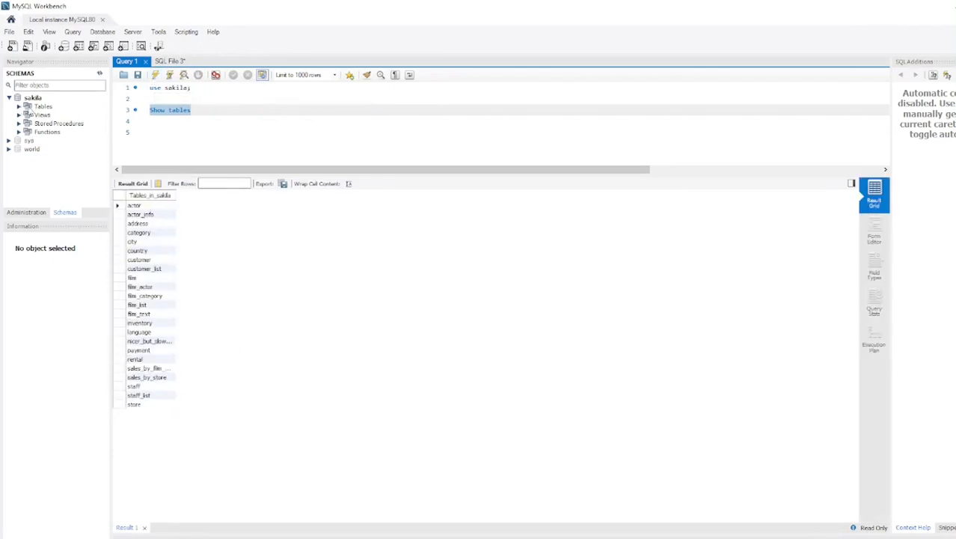
pyautogui.click(19, 107)
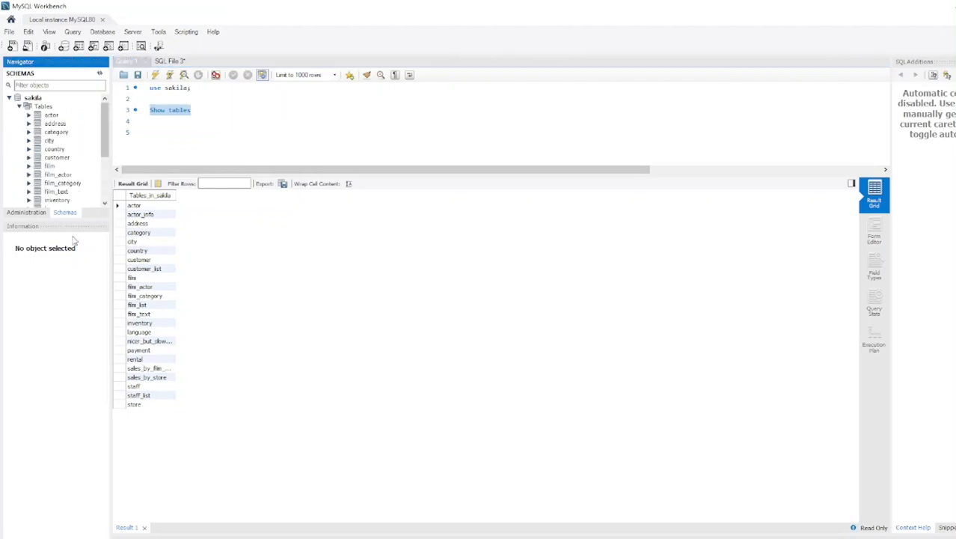
pyautogui.moveTo(74, 219); pyautogui.dragTo(50, 438)
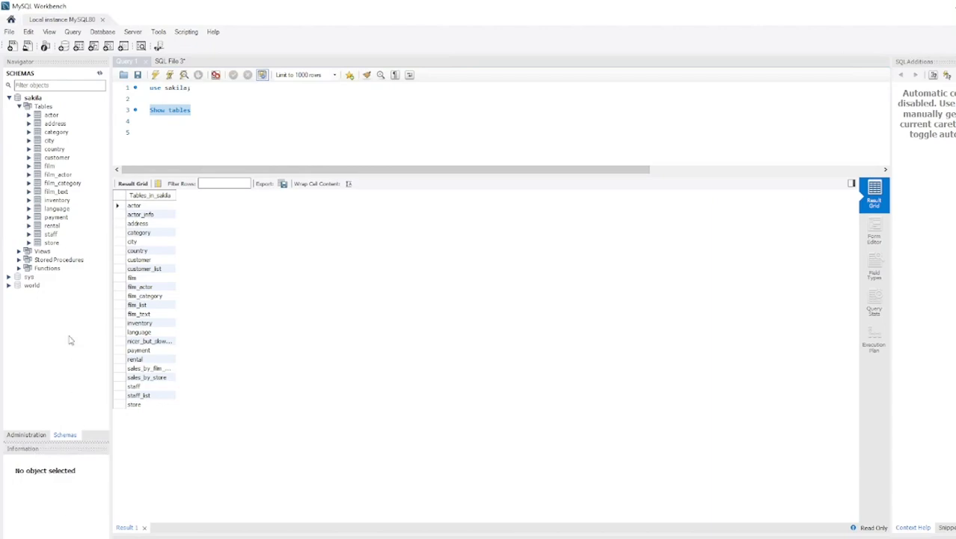
# Add and execute 'Select * from Country' to list the country table's rows
pyautogui.click(197, 110)
pyautogui.press('Return')
pyautogui.press('Return')
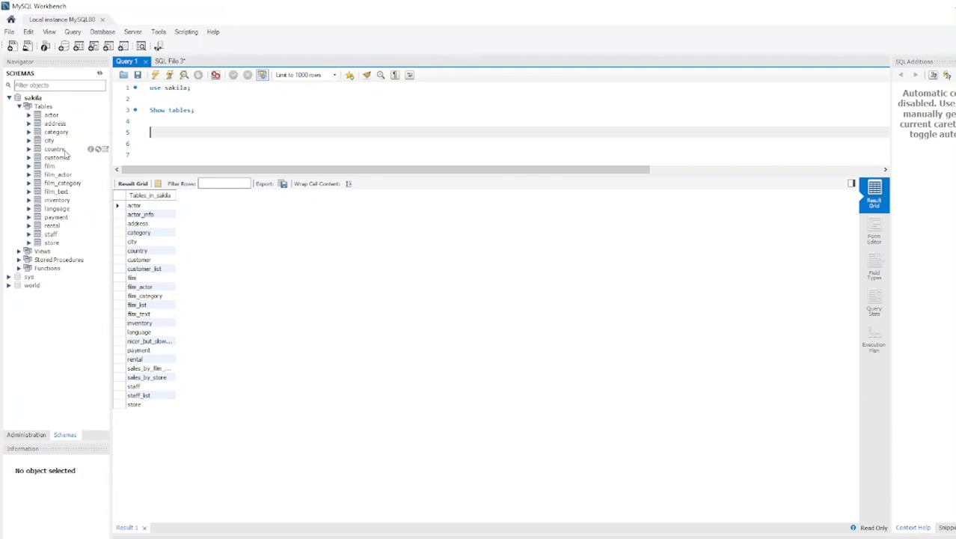
pyautogui.write('Select * from Country;')
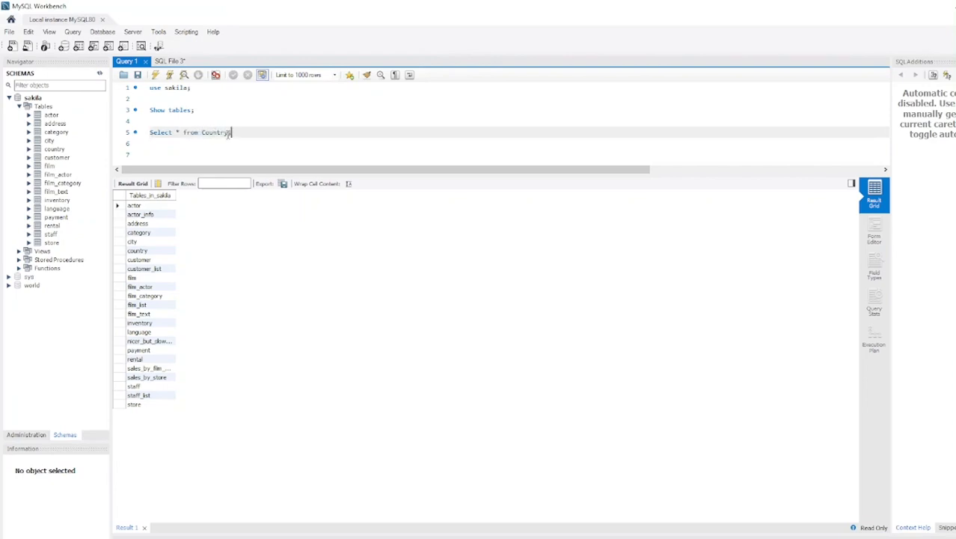
pyautogui.hotkey('ctrl', 'shift', 'Left')
pyautogui.hotkey('ctrl', 'shift', 'Left')
pyautogui.hotkey('ctrl', 'shift', 'Left')
pyautogui.hotkey('ctrl', 'shift', 'Left')
pyautogui.hotkey('ctrl', 'shift', 'Left')
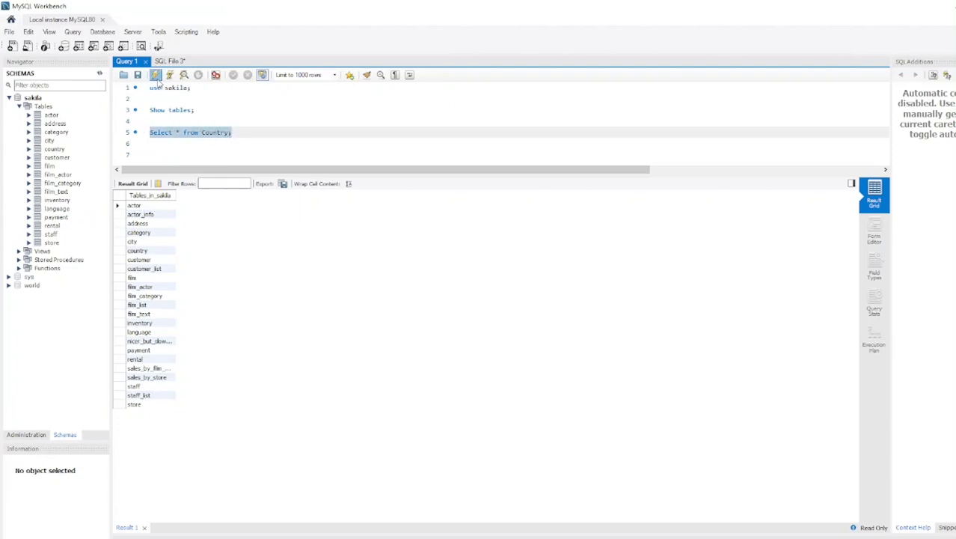
pyautogui.click(155, 75)
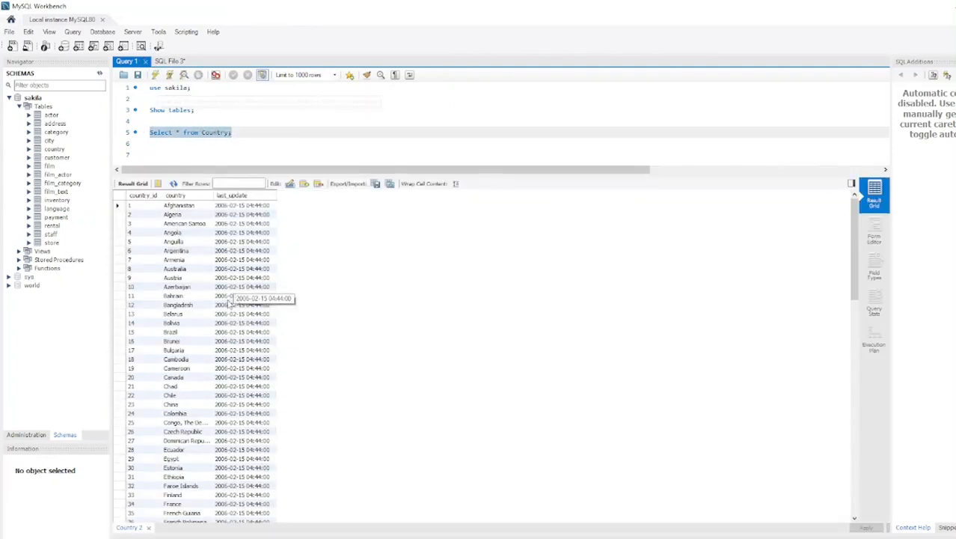